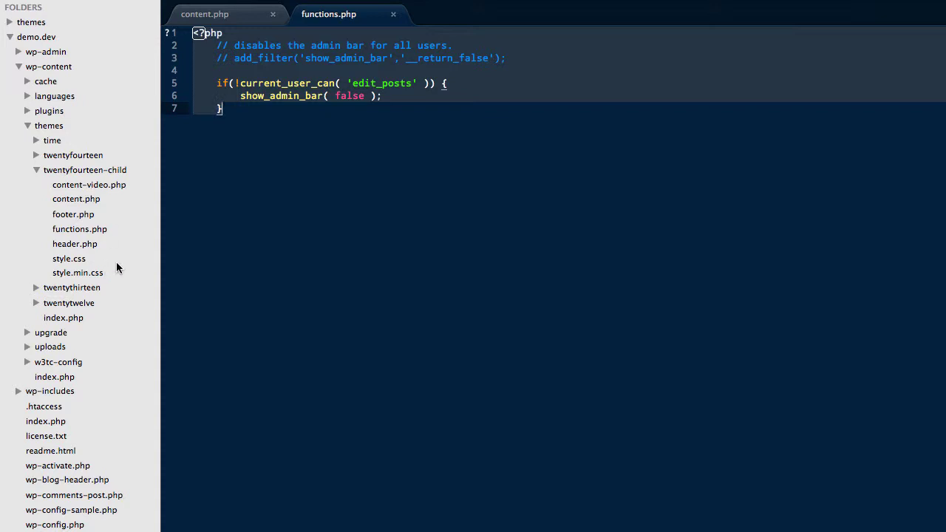
# Step: In functions.php, start a custom_post_recipe() function containing an empty $labels = array( block
pyautogui.click(103, 229)
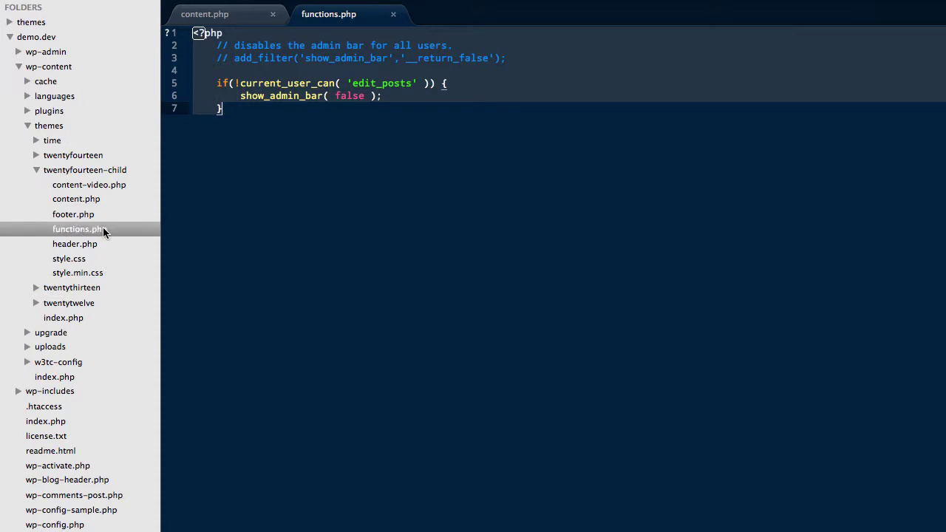
pyautogui.click(296, 132)
pyautogui.press('Return')
pyautogui.press('Return')
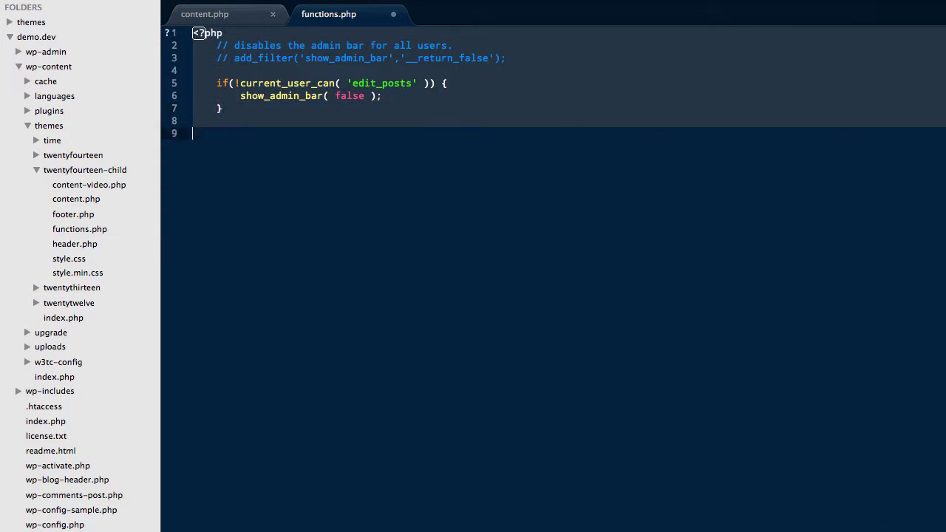
pyautogui.write('function custom_post')
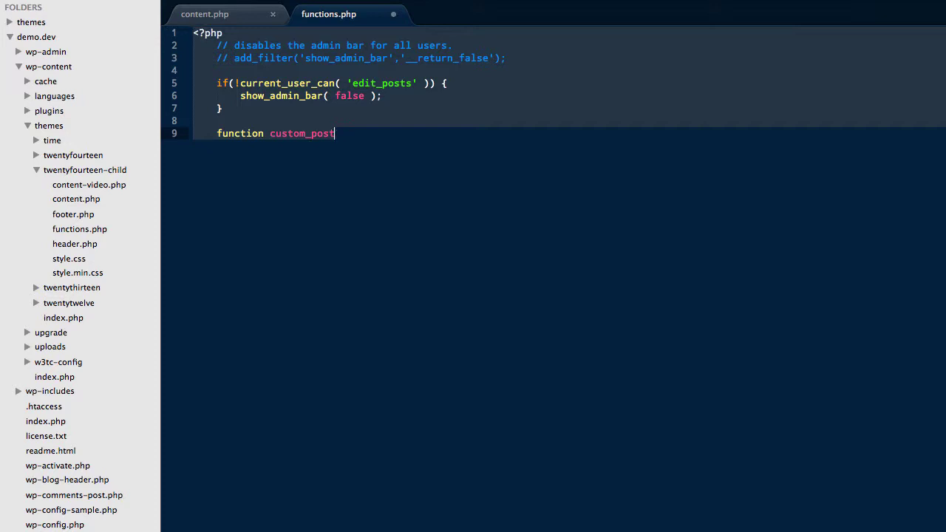
pyautogui.write('_recipe() ')
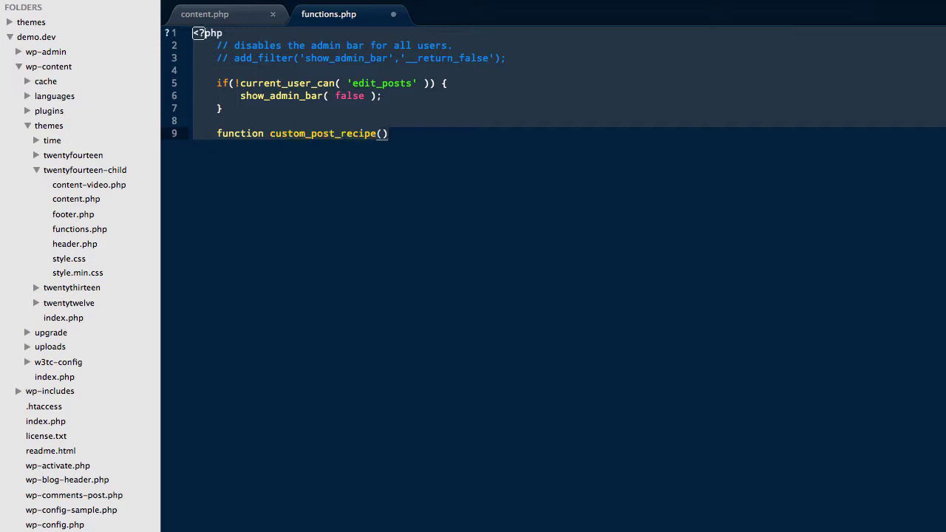
pyautogui.write('{')
pyautogui.press('Return')
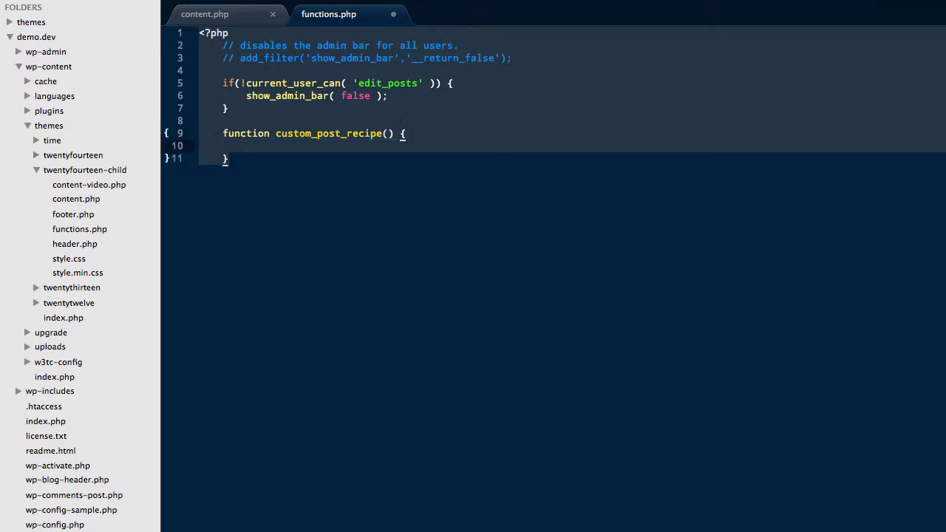
pyautogui.press('Return')
pyautogui.write('$labels')
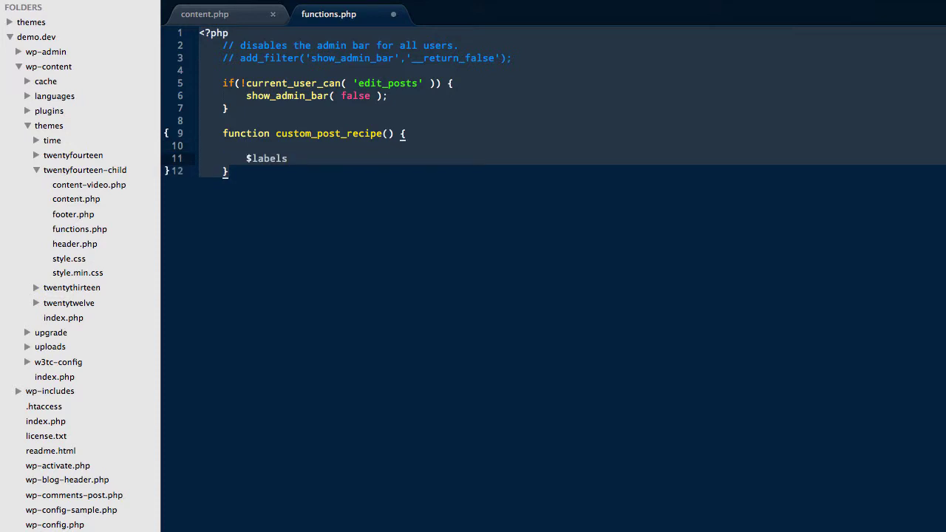
pyautogui.write(' = arra')
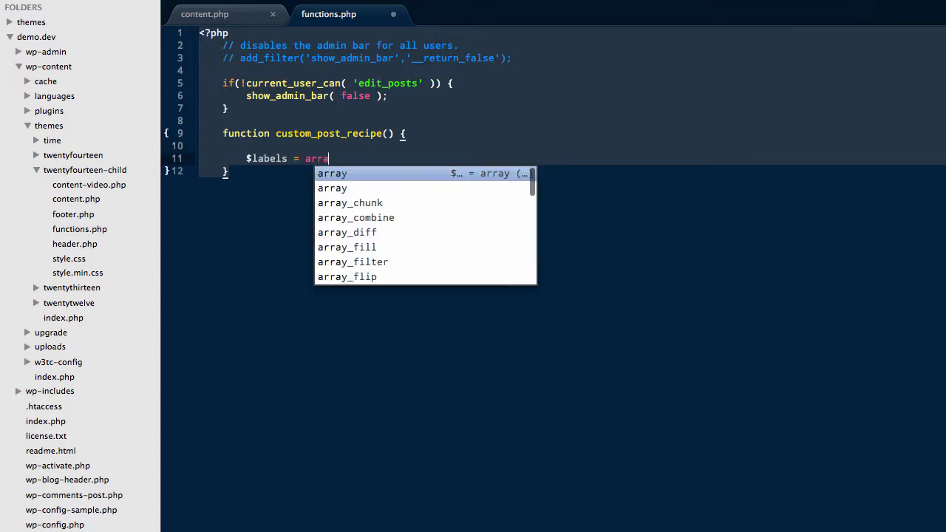
pyautogui.write('y')
pyautogui.write('(')
pyautogui.press('Return')
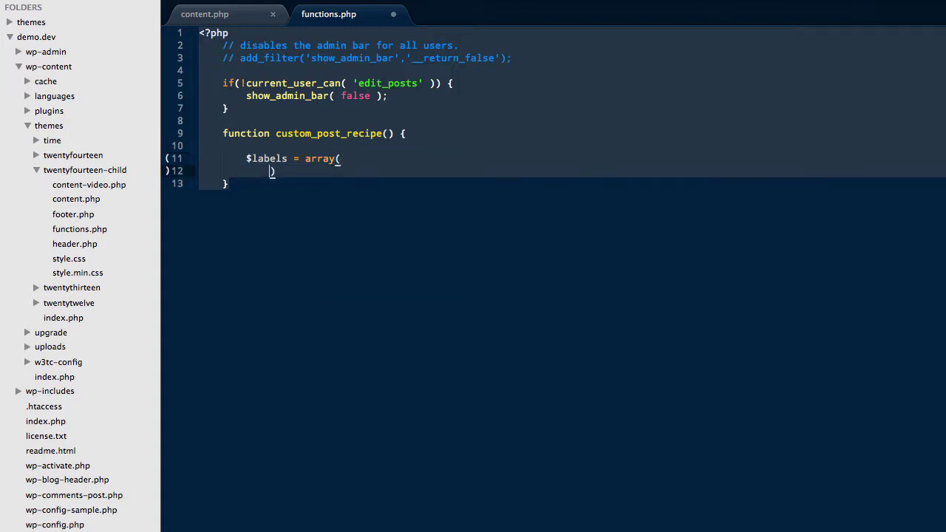
pyautogui.press('Return')
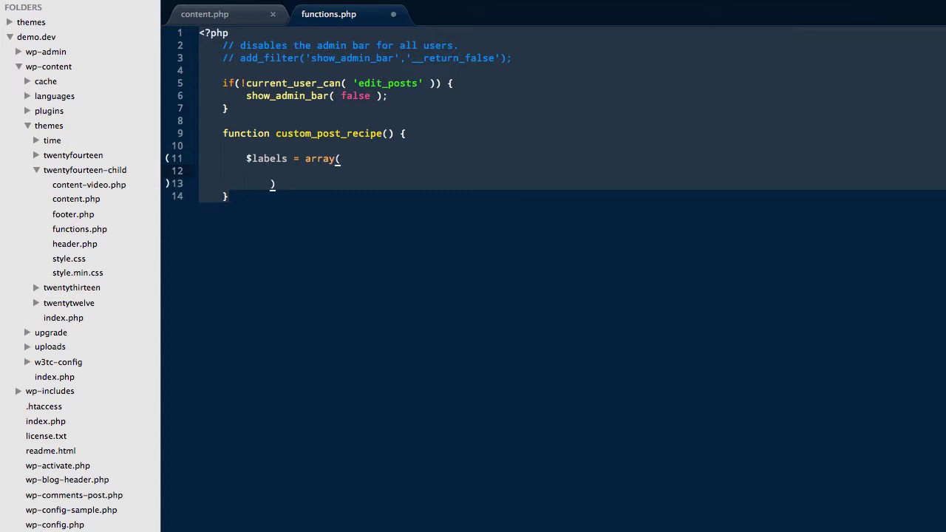
# Step: Paste the Recipe label definitions into $labels and remove the extra indent before 'name'
pyautogui.hotkey('ctrl', 'v')
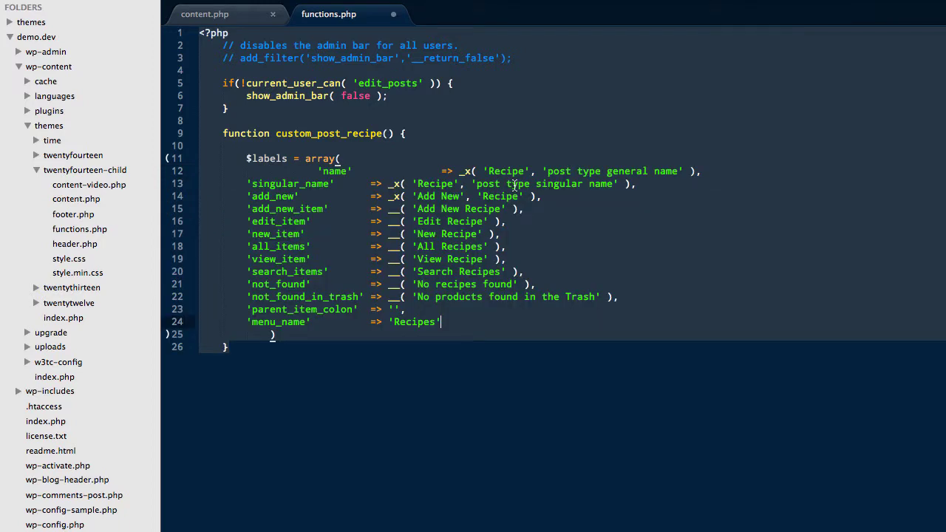
pyautogui.click(317, 171)
pyautogui.press('BackSpace')
pyautogui.press('BackSpace')
pyautogui.press('BackSpace')
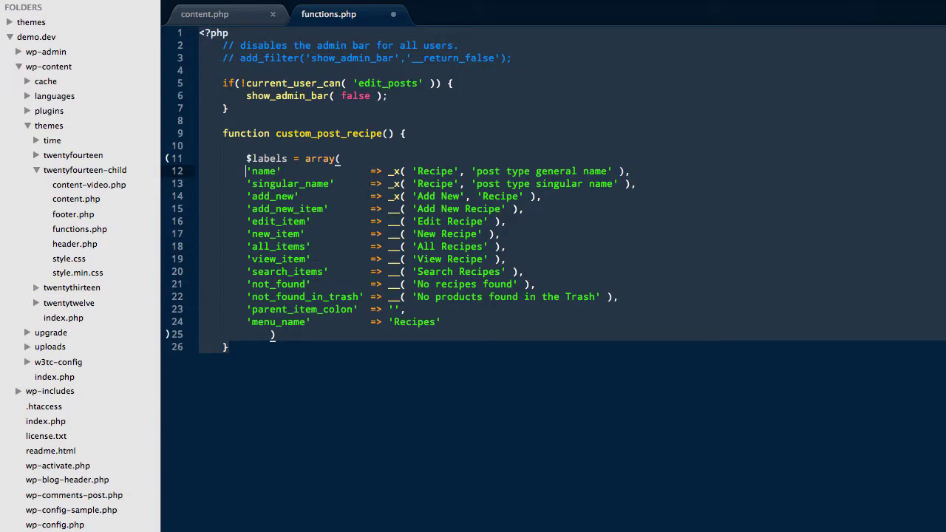
# Step: End the labels array with a semicolon and start an empty $supports = array(); block
pyautogui.write(';')
pyautogui.press('Return')
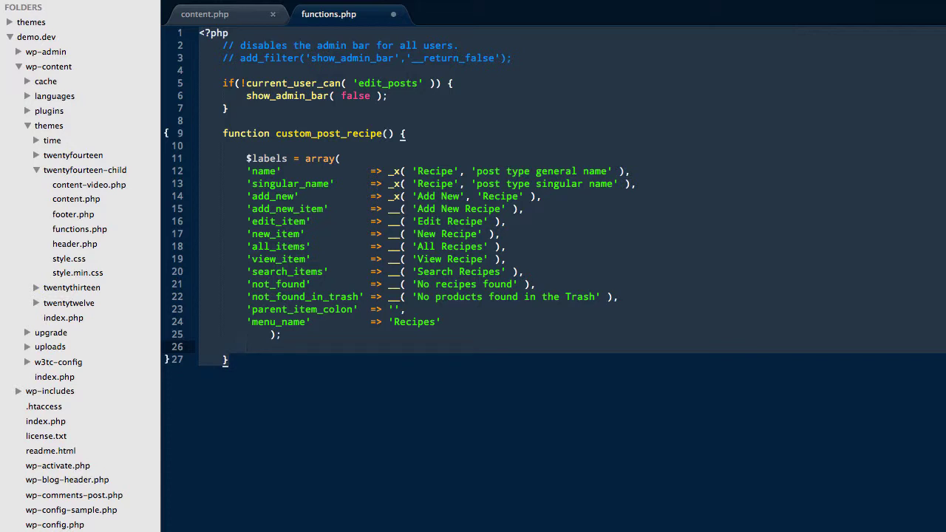
pyautogui.write('$supports ')
pyautogui.write('=')
pyautogui.write('a')
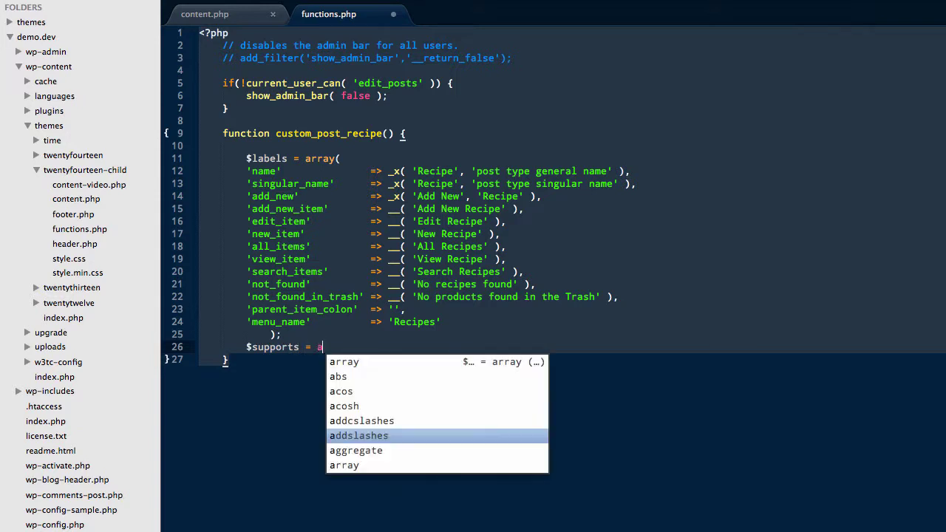
pyautogui.write('rray')
pyautogui.press('Tab')
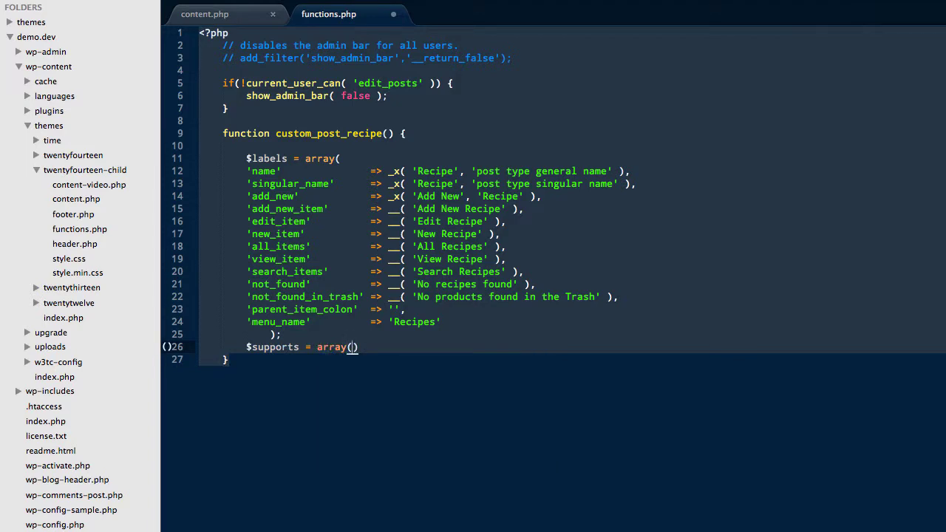
pyautogui.press('Right')
pyautogui.write(';')
pyautogui.press('Left')
pyautogui.press('Left')
pyautogui.press('Return')
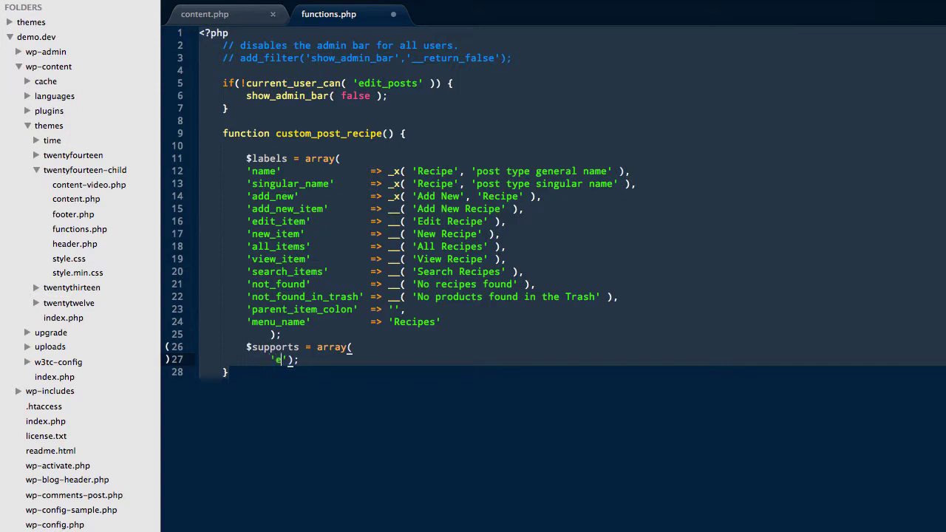
# Step: Add 'editor', 'author' and 'custom-fields' entries to the $supports array
pyautogui.write("'editor'")
pyautogui.write(',')
pyautogui.press('Return')
pyautogui.press('Return')
pyautogui.press('Up')
pyautogui.press('Return')
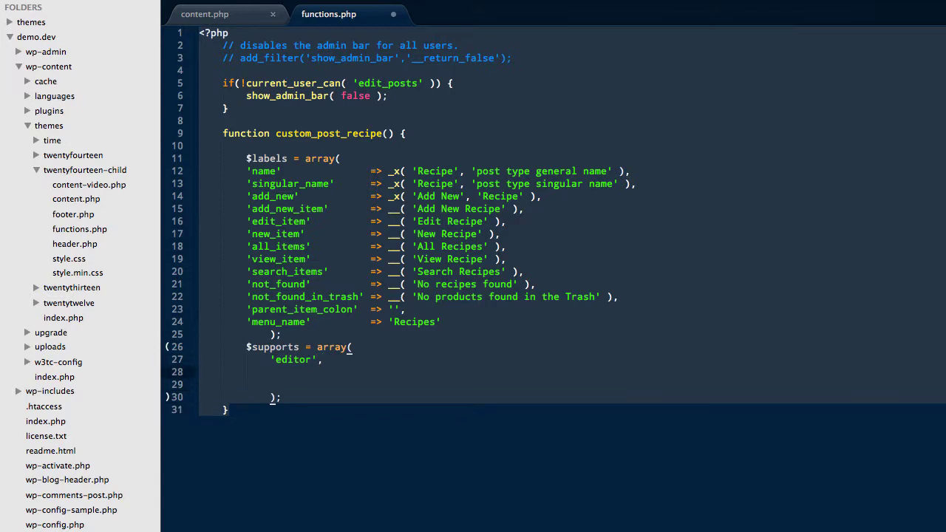
pyautogui.write("'author'")
pyautogui.press('Return')
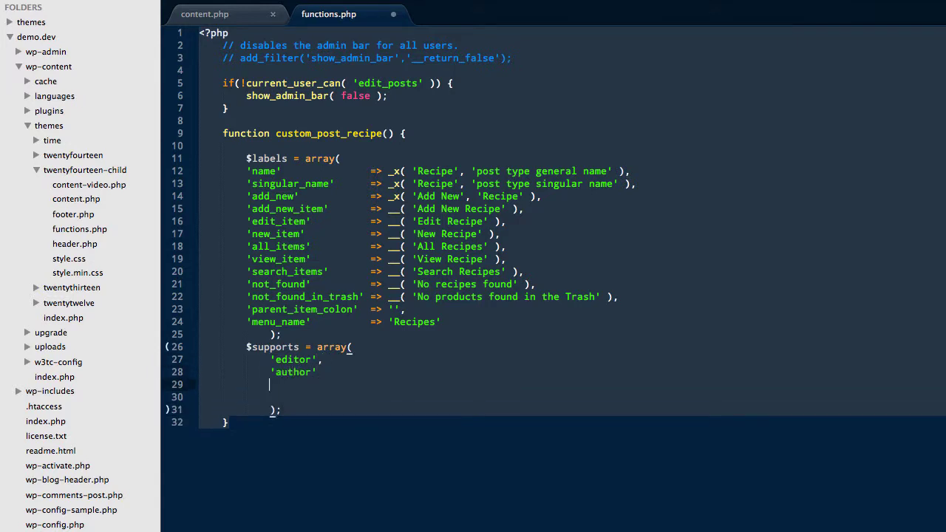
pyautogui.write("'custom")
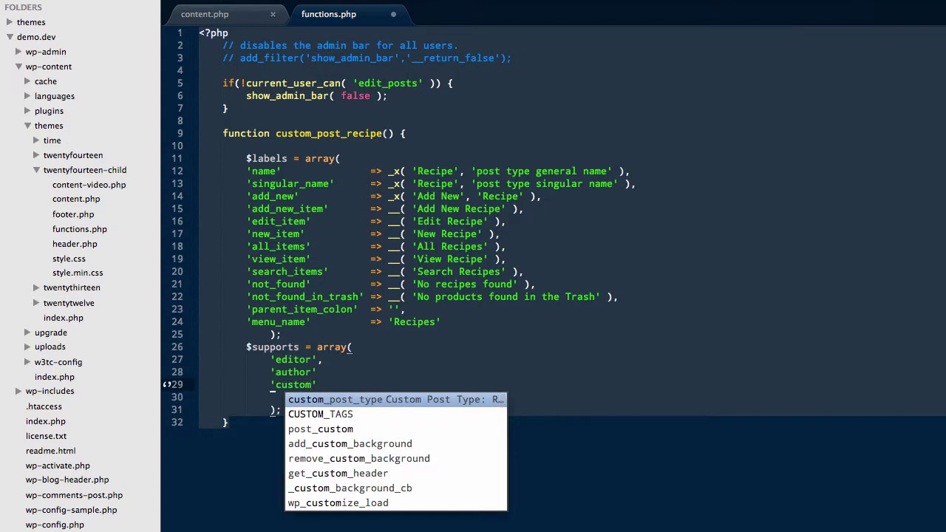
pyautogui.write("-fields'")
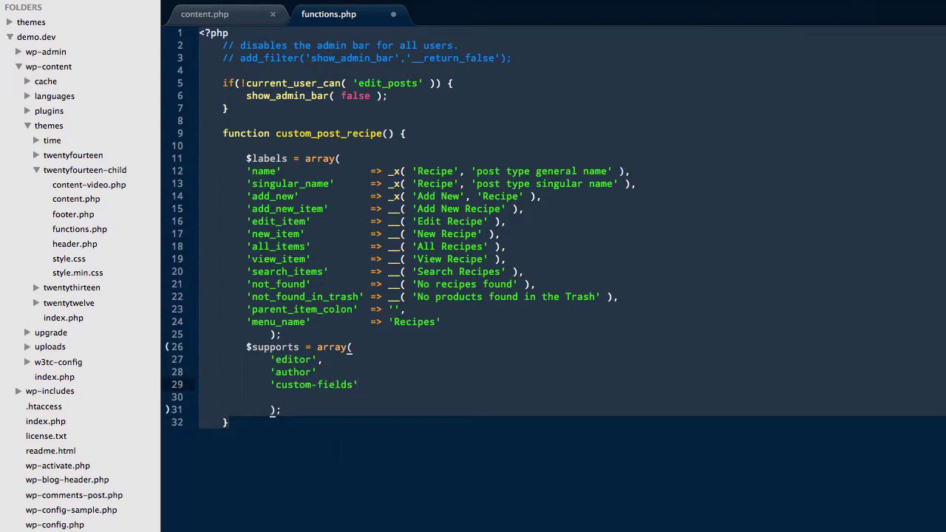
# Step: Add the missing commas, append 'post-formats', and remove the leftover blank line
pyautogui.press('Up')
pyautogui.write(',')
pyautogui.press('Down')
pyautogui.press('End')
pyautogui.write(',')
pyautogui.press('Return')
pyautogui.write("'post-formats',")
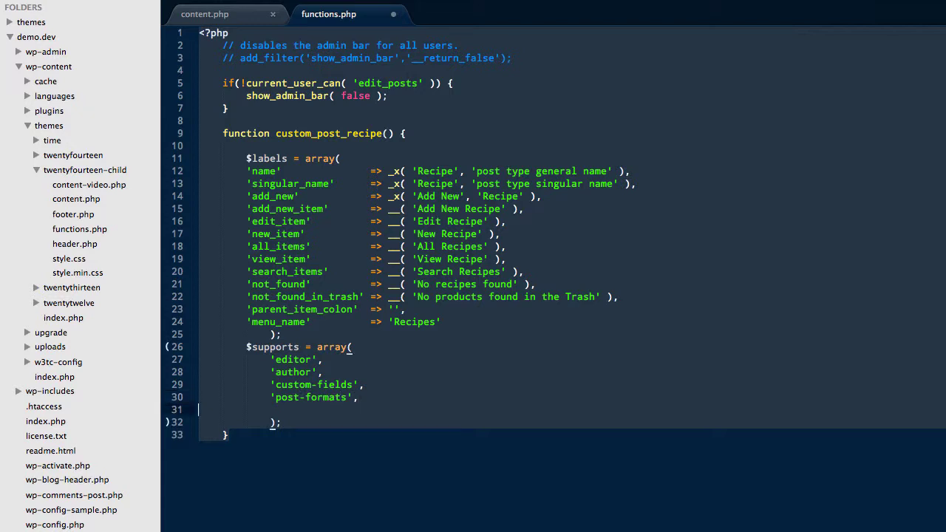
pyautogui.press('BackSpace')
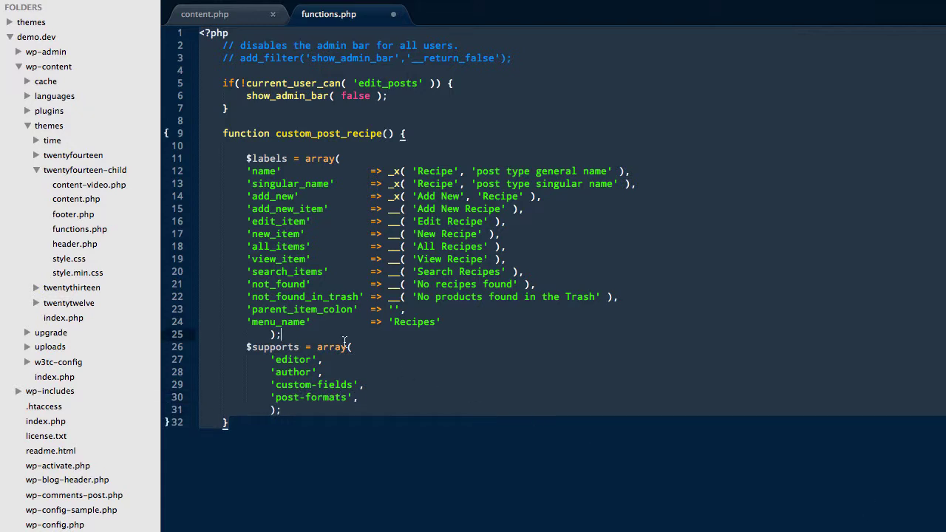
# Step: Insert a blank line after the labels array and return to the end of $supports
pyautogui.click(345, 336)
pyautogui.press('Return')
pyautogui.click(319, 433)
pyautogui.click(313, 426)
# Step: Start an empty $details = array(); block below the supports array
pyautogui.press('Return')
pyautogui.press('Return')
pyautogui.write('$details = $array')
pyautogui.press('Tab')
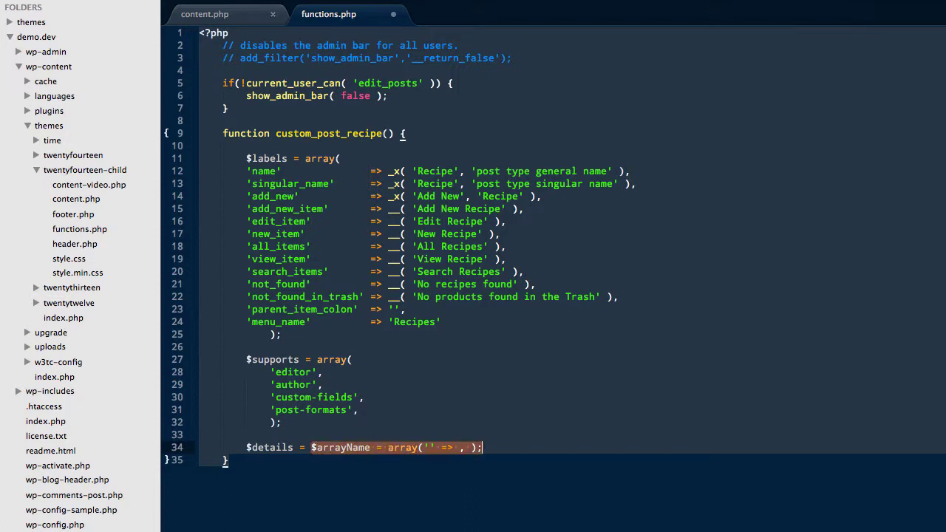
pyautogui.hotkey('ctrl', 'z')
pyautogui.write('array')
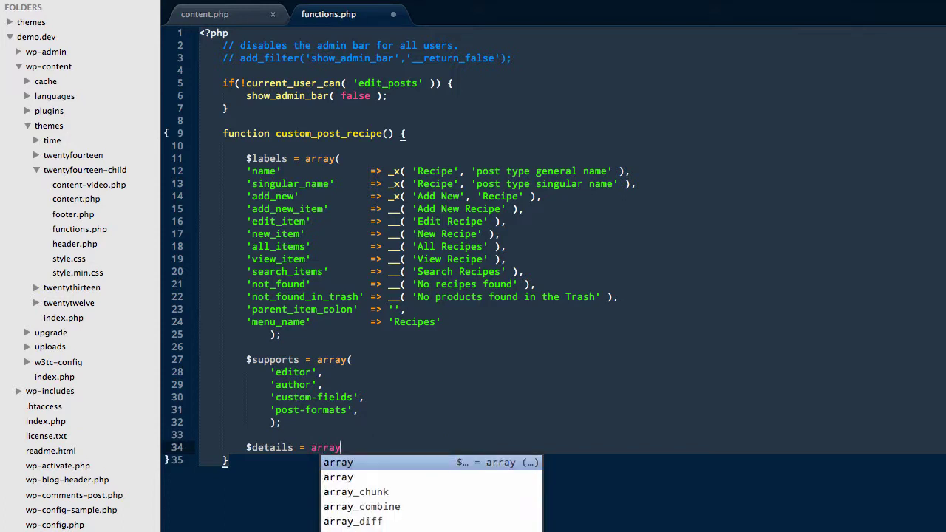
pyautogui.press('Escape')
pyautogui.write('(')
pyautogui.press('Return')
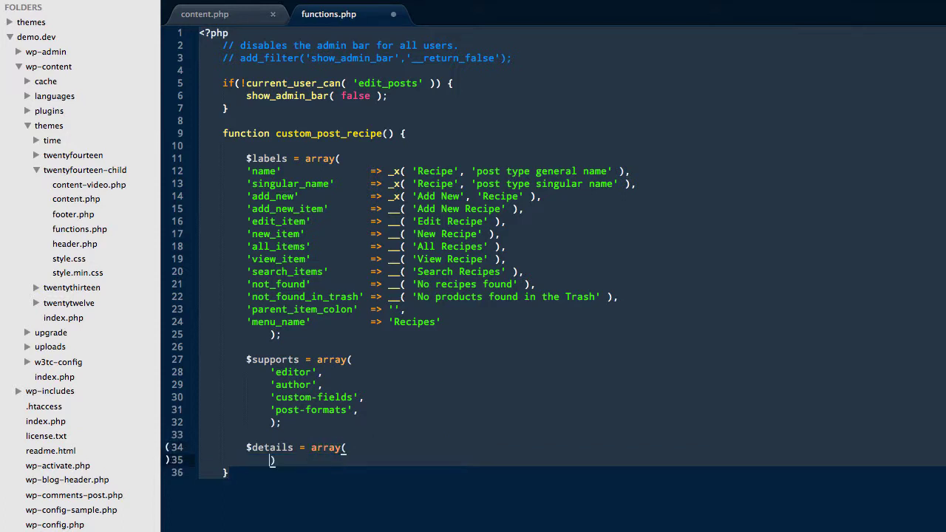
pyautogui.press('Return')
pyautogui.press('Right')
pyautogui.press('Up')
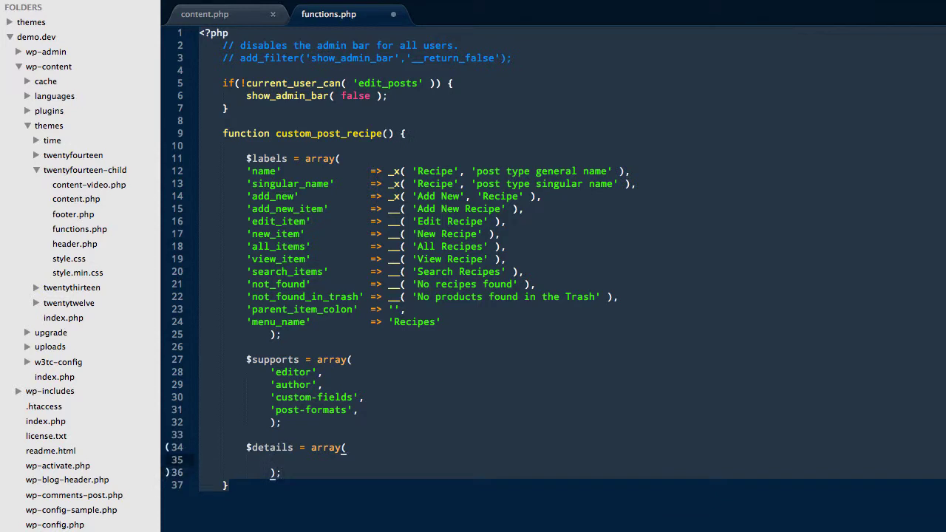
# Step: Add a 'labels' => $labels entry to $details, aligning its arrow
pyautogui.write('labels')
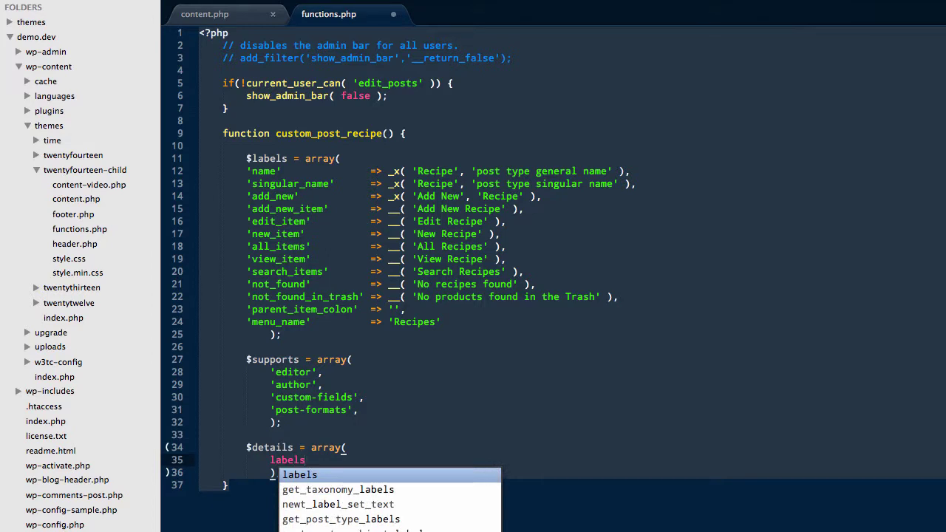
pyautogui.hotkey('ctrl', 'z')
pyautogui.press('Tab')
pyautogui.write('lab')
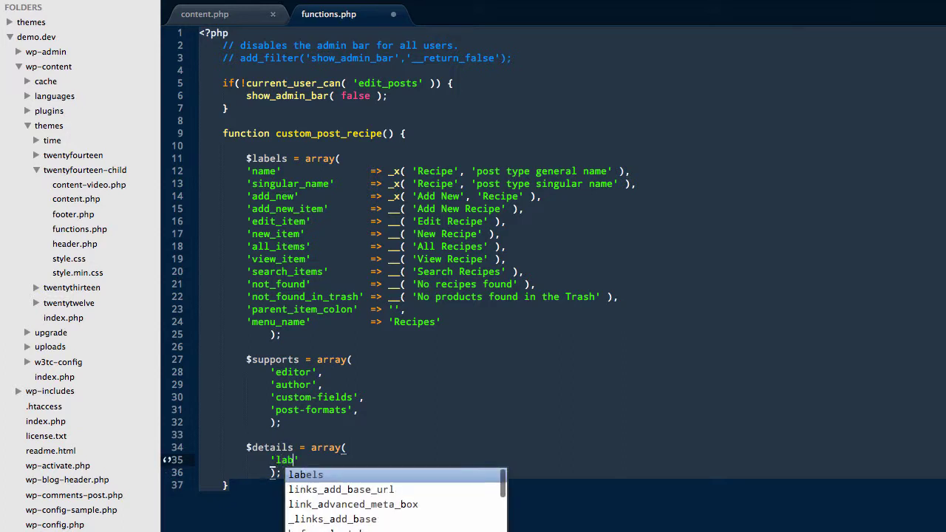
pyautogui.write('els')
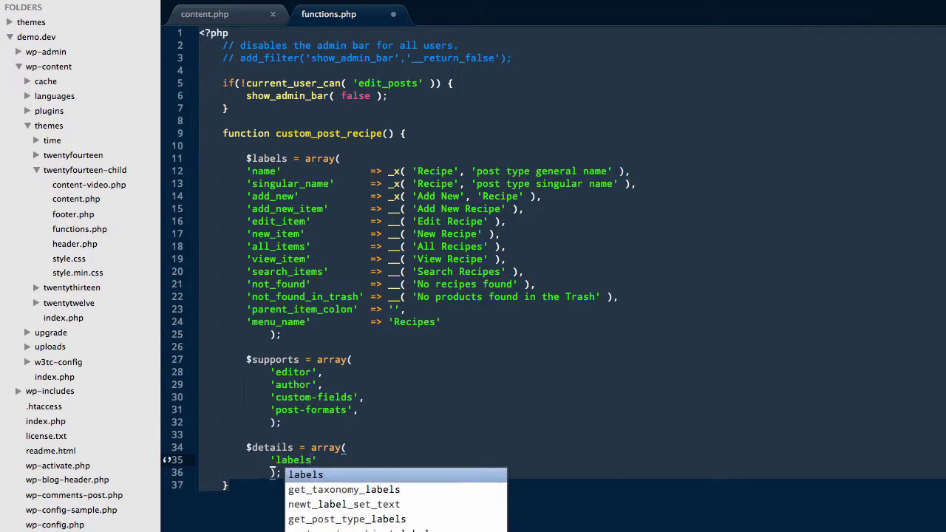
pyautogui.press('Right')
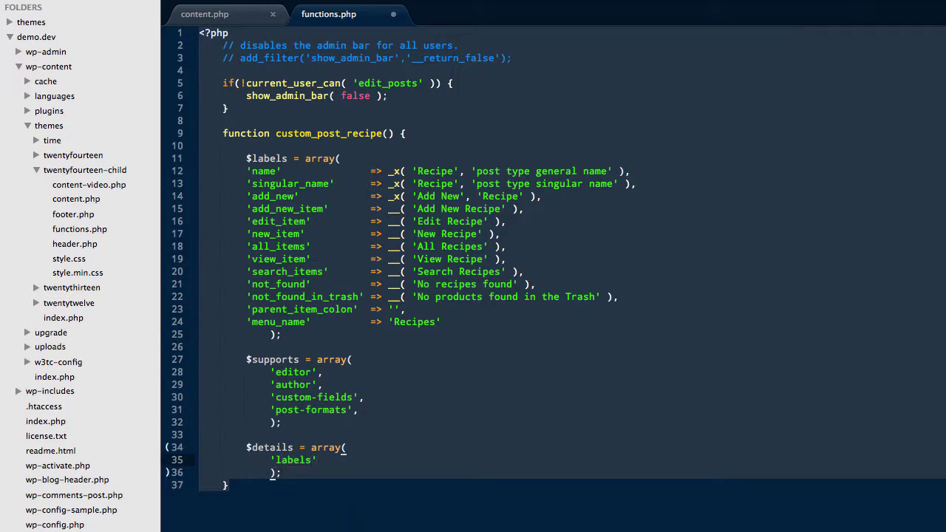
pyautogui.write('=')
pyautogui.write('>')
pyautogui.write(' $lab')
pyautogui.press('Tab')
pyautogui.write(',')
pyautogui.click(322, 459)
pyautogui.press('BackSpace')
pyautogui.press('Tab')
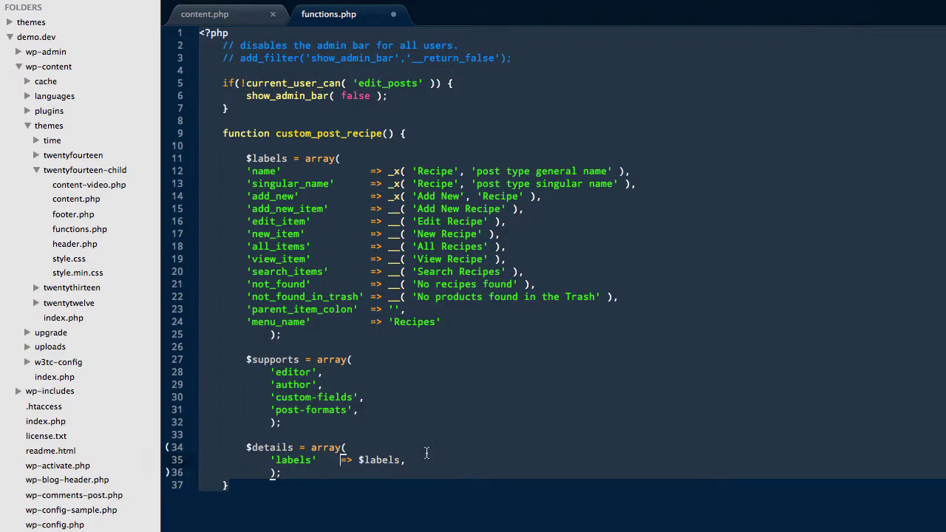
# Step: Paste the description, public, menu_position 5, supports and has_archive entries and indent them
pyautogui.click(417, 459)
pyautogui.press('Return')
pyautogui.hotkey('ctrl', 'v')
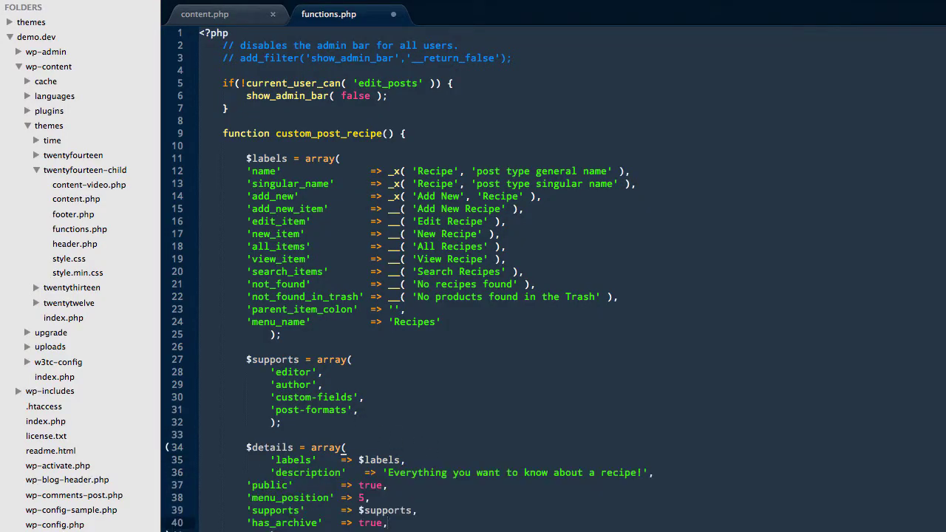
pyautogui.scroll(-1, 389, 509)
pyautogui.moveTo(388, 500)
pyautogui.mouseDown()
pyautogui.moveTo(280, 464)
pyautogui.moveTo(247, 463)
pyautogui.mouseUp()
pyautogui.press('Tab')
pyautogui.click(640, 526)
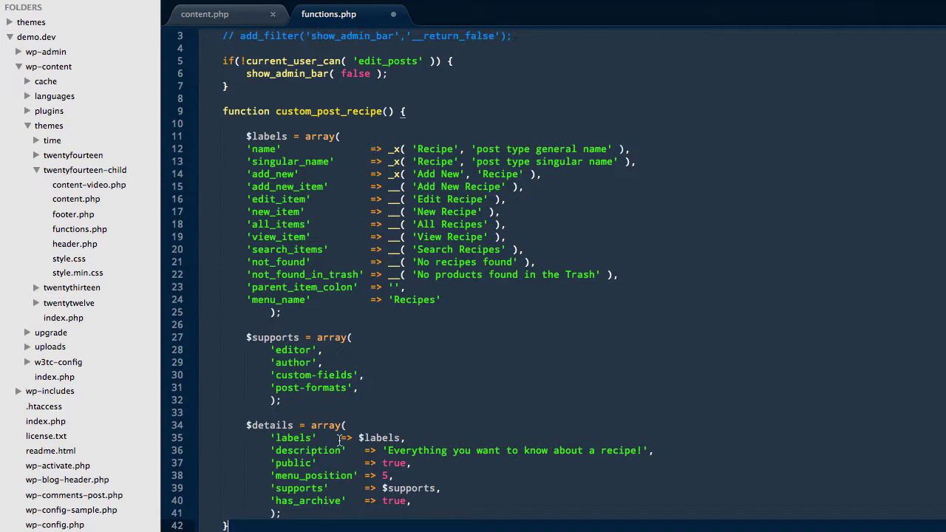
# Step: Review the brackets and entries of the labels, supports and details arrays
pyautogui.click(411, 437)
pyautogui.moveTo(280, 139); pyautogui.dragTo(573, 297)
pyautogui.click(573, 297)
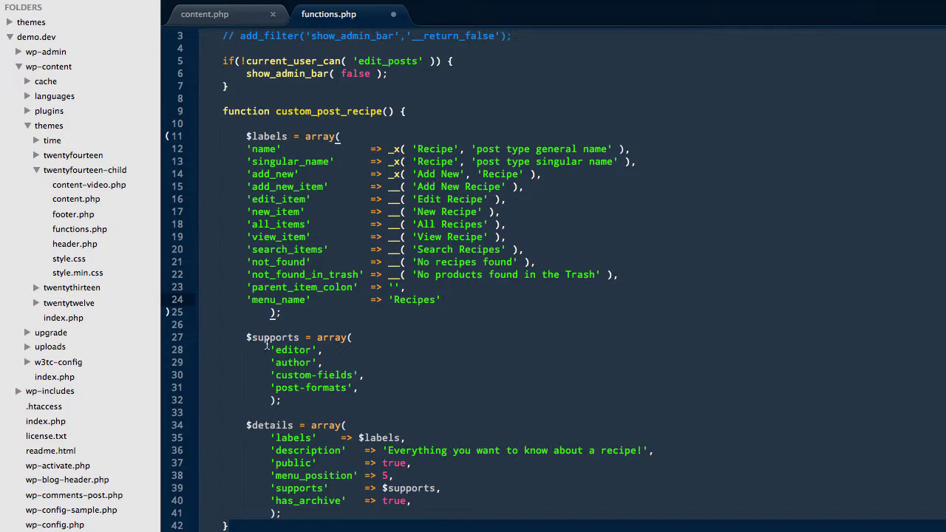
pyautogui.moveTo(245, 338); pyautogui.dragTo(353, 340)
pyautogui.click(357, 376)
pyautogui.moveTo(283, 501); pyautogui.dragTo(436, 510)
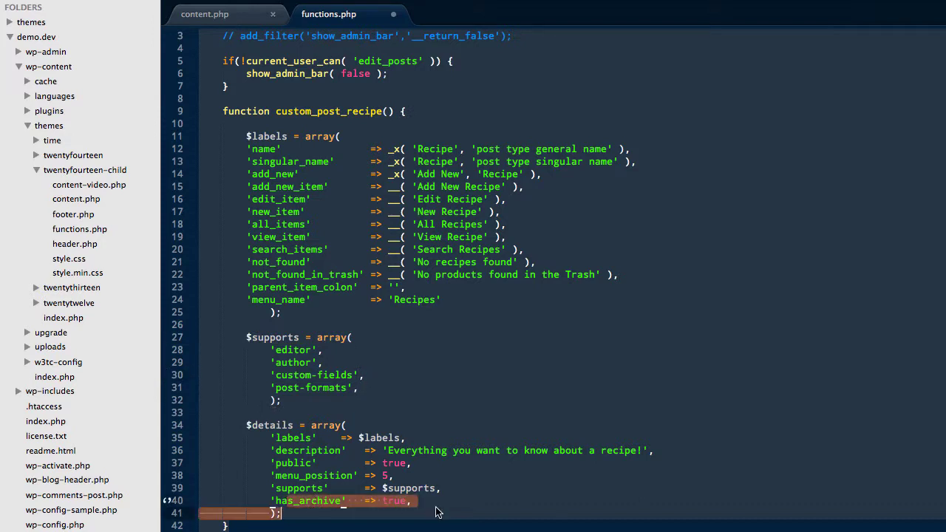
pyautogui.press('Right')
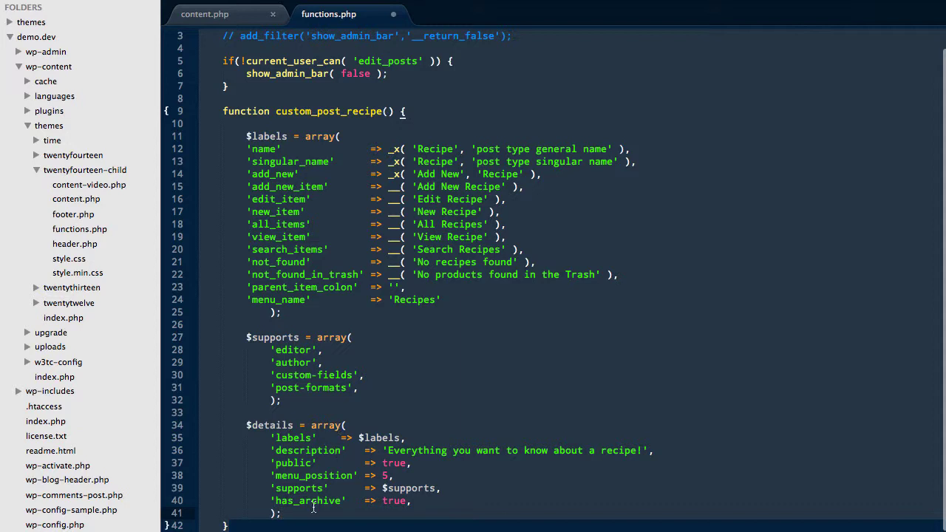
# Step: Add a register_post_type( 'recipe', $details ) call as the function's last line
pyautogui.press('Return')
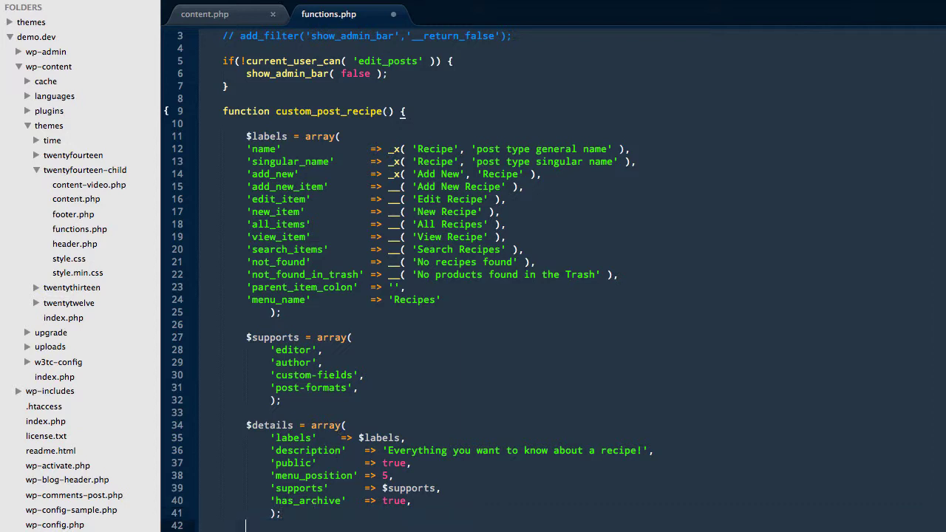
pyautogui.scroll(-1, 399, 418)
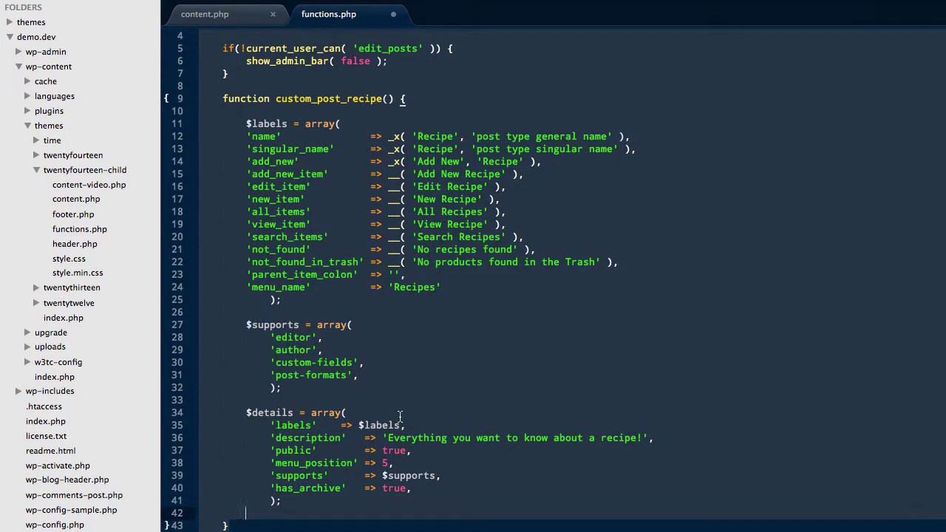
pyautogui.press('Down')
pyautogui.press('Down')
pyautogui.press('Down')
pyautogui.press('Up')
pyautogui.press('Up')
pyautogui.press('Up')
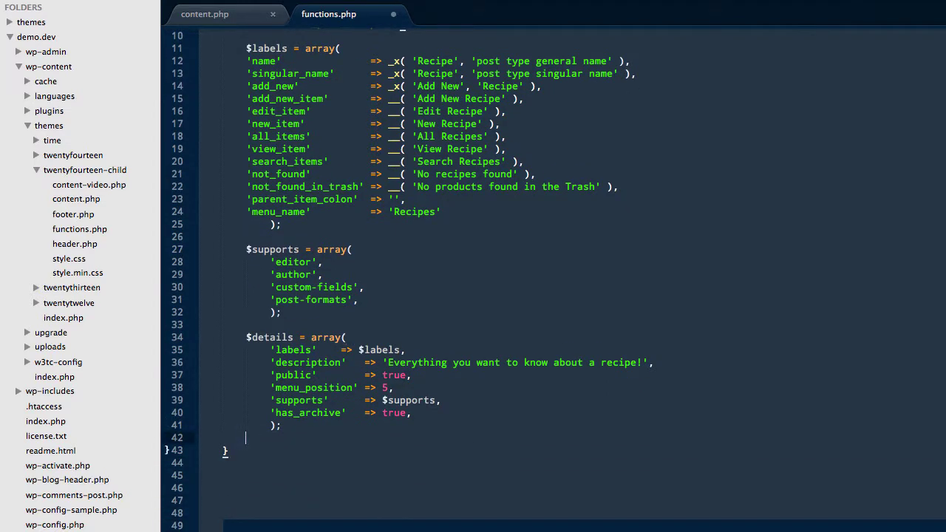
pyautogui.write('regis')
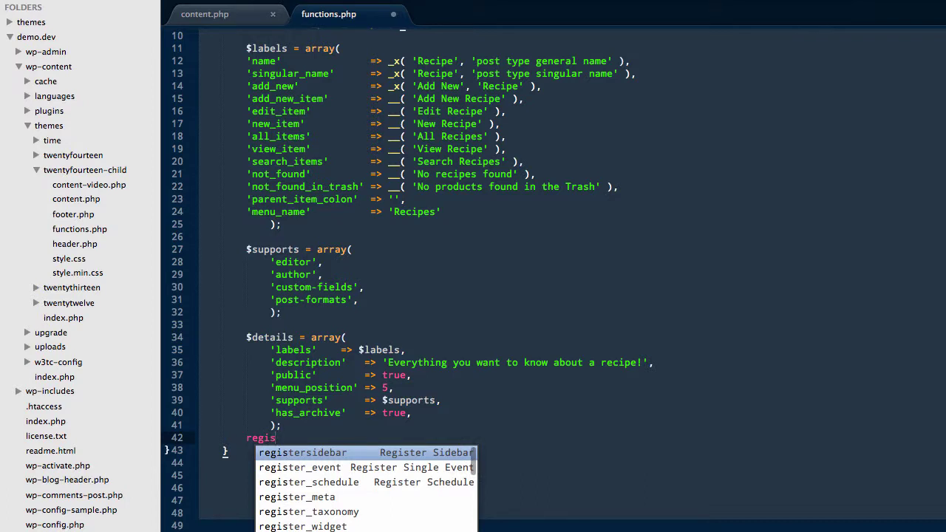
pyautogui.write('ter_post')
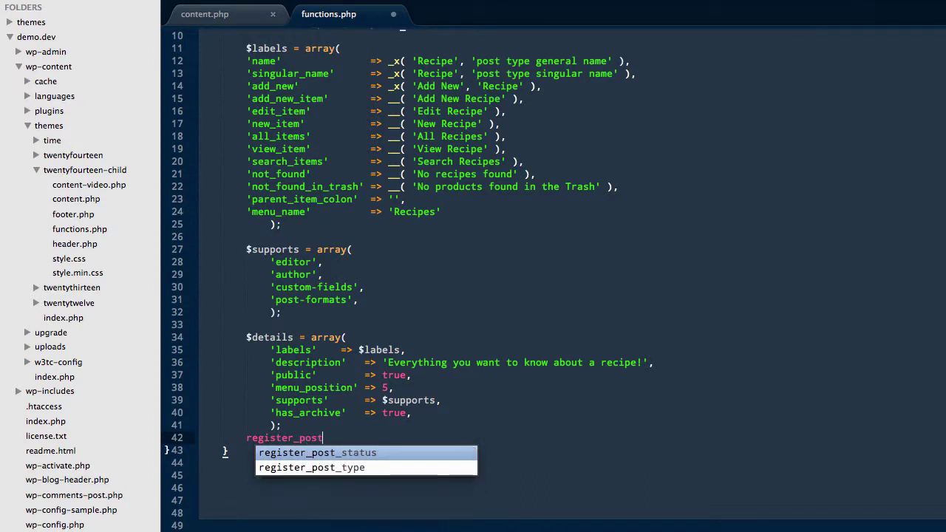
pyautogui.press('Down')
pyautogui.press('Return')
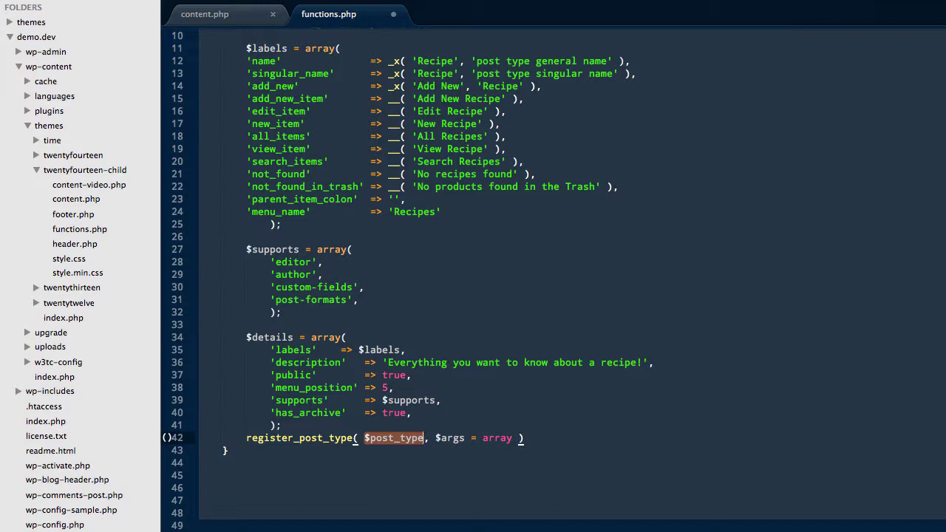
pyautogui.write("'recipe")
pyautogui.press('Right')
pyautogui.press('Right')
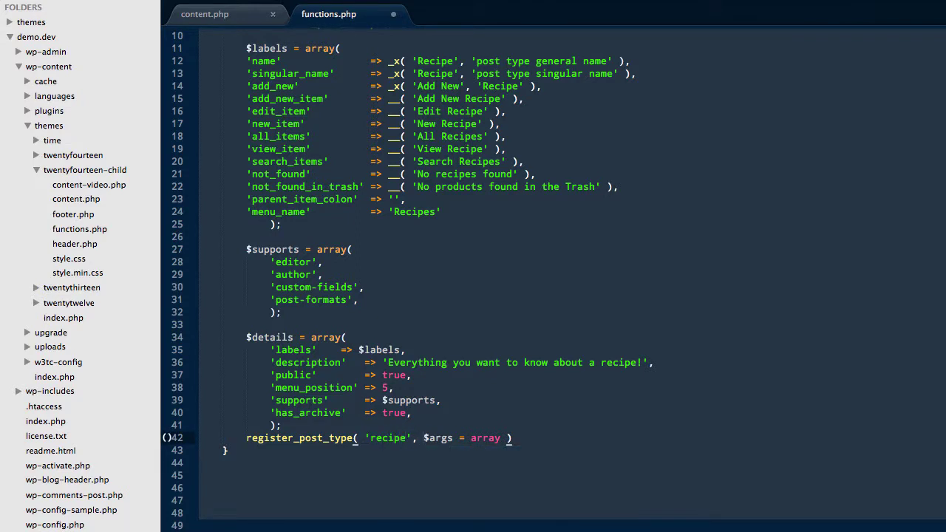
pyautogui.hotkey('shift', 'Right')
pyautogui.hotkey('shift', 'Right')
pyautogui.hotkey('shift', 'Right')
pyautogui.hotkey('shift', 'Right')
pyautogui.hotkey('shift', 'Right')
pyautogui.hotkey('shift', 'Right')
pyautogui.hotkey('shift', 'Right')
pyautogui.hotkey('shift', 'Right')
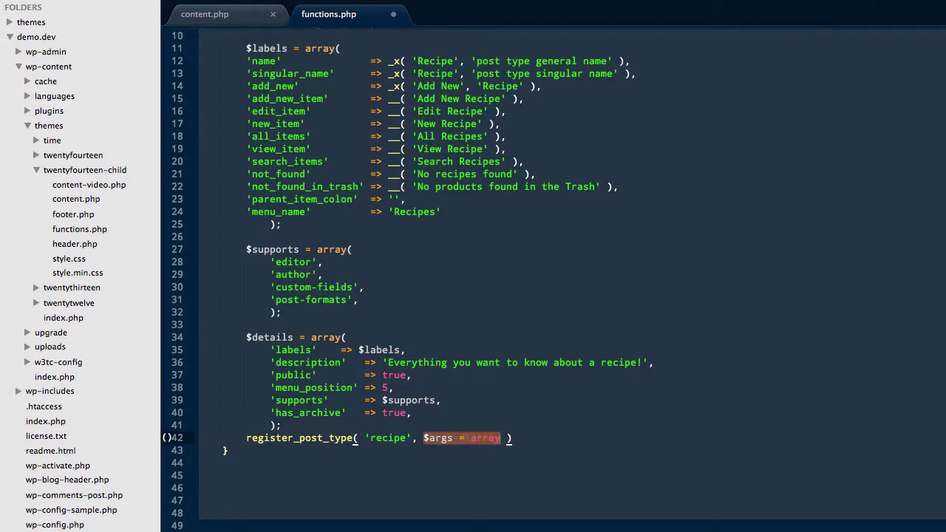
pyautogui.write('$details')
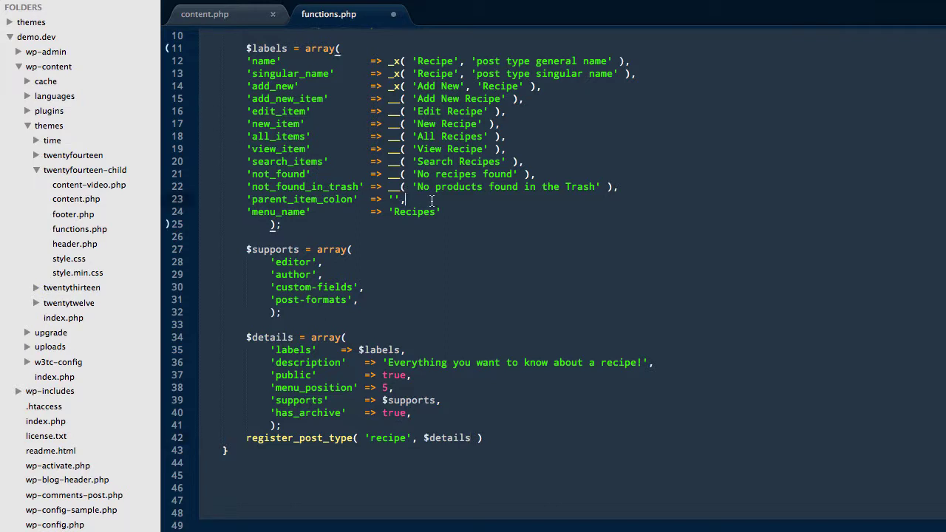
# Step: Indent the labels array entries one level
pyautogui.moveTo(442, 212)
pyautogui.mouseDown()
pyautogui.moveTo(287, 161)
pyautogui.moveTo(247, 61)
pyautogui.mouseUp()
pyautogui.press('Tab')
pyautogui.click(496, 289)
# Step: Below the function, add add_action( 'init', 'custom_post_recipe' ); to hook it to init
pyautogui.click(228, 451)
pyautogui.click(256, 467)
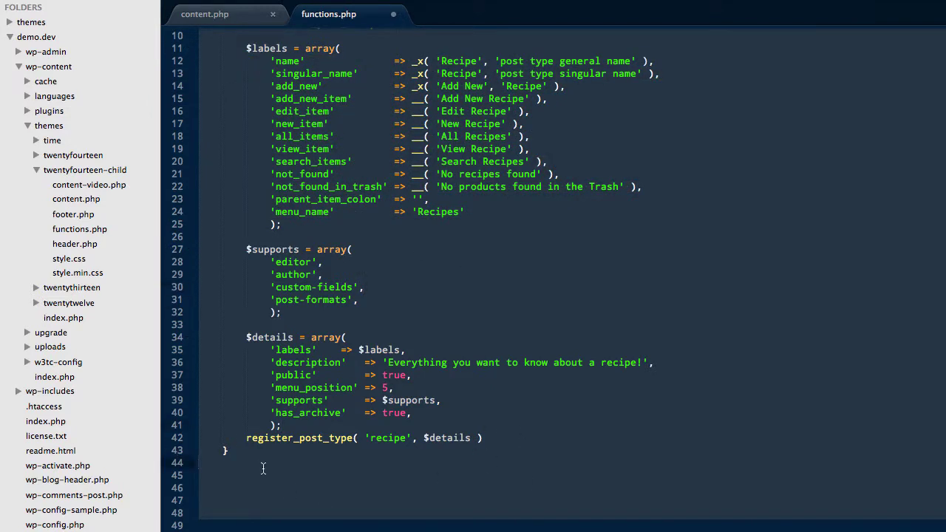
pyautogui.click(228, 451)
pyautogui.write('add_in')
pyautogui.press('BackSpace')
pyautogui.press('BackSpace')
pyautogui.write('a')
pyautogui.press('Return')
pyautogui.moveTo(270, 462); pyautogui.dragTo(613, 463)
pyautogui.press('BackSpace')
pyautogui.write("'init', 'custom")
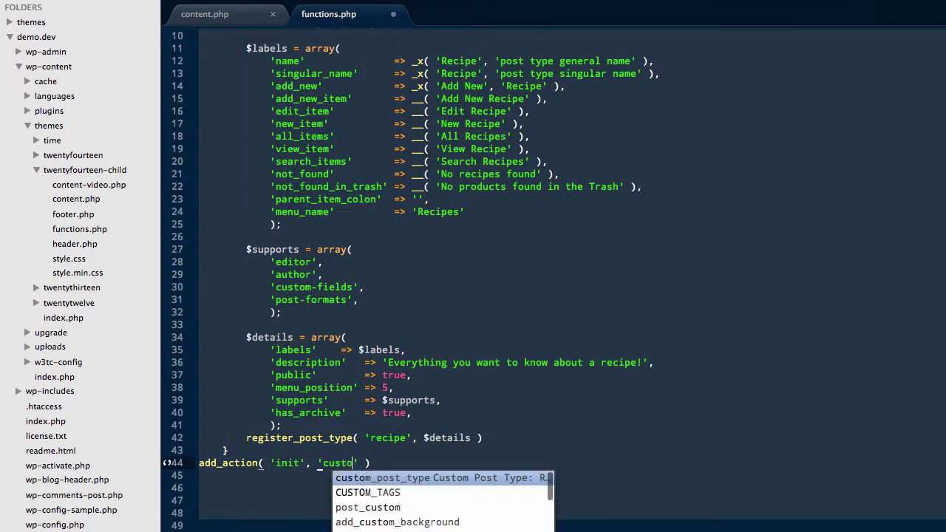
pyautogui.write('_post_')
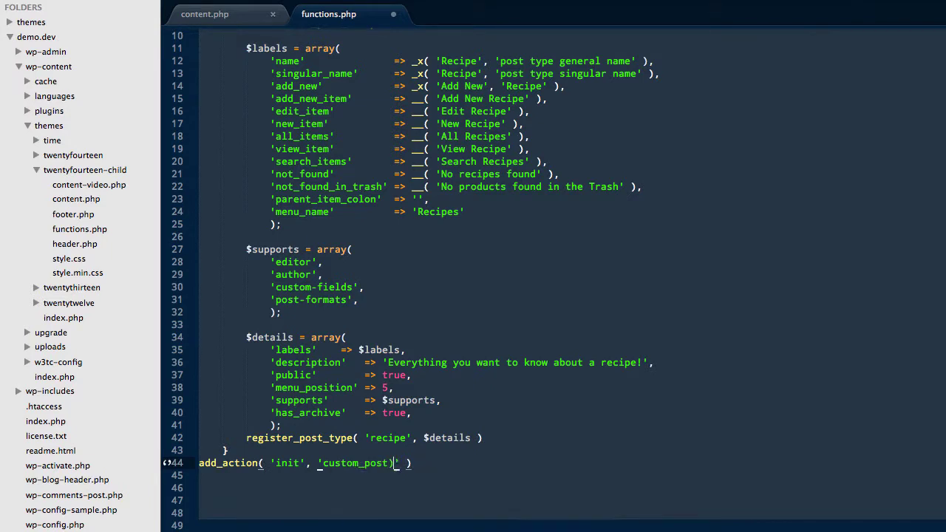
pyautogui.write('r')
pyautogui.write('ec')
pyautogui.press('Tab')
pyautogui.press('End')
pyautogui.write(';')
# Step: Terminate the register_post_type line with a semicolon
pyautogui.click(355, 437)
pyautogui.press('End')
pyautogui.write(';')
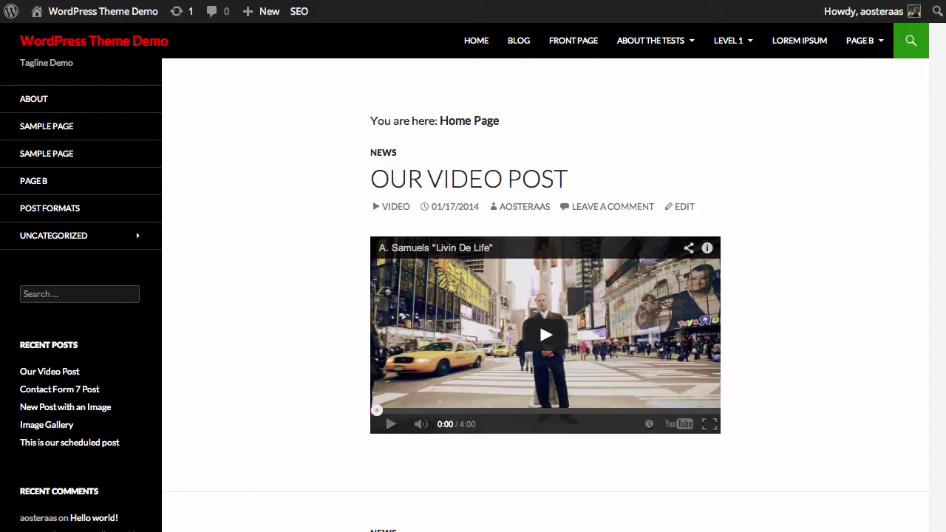
# Step: From the Dashboard, open Recipes, then Add New, and scroll through the recipe editor
pyautogui.click(103, 11)
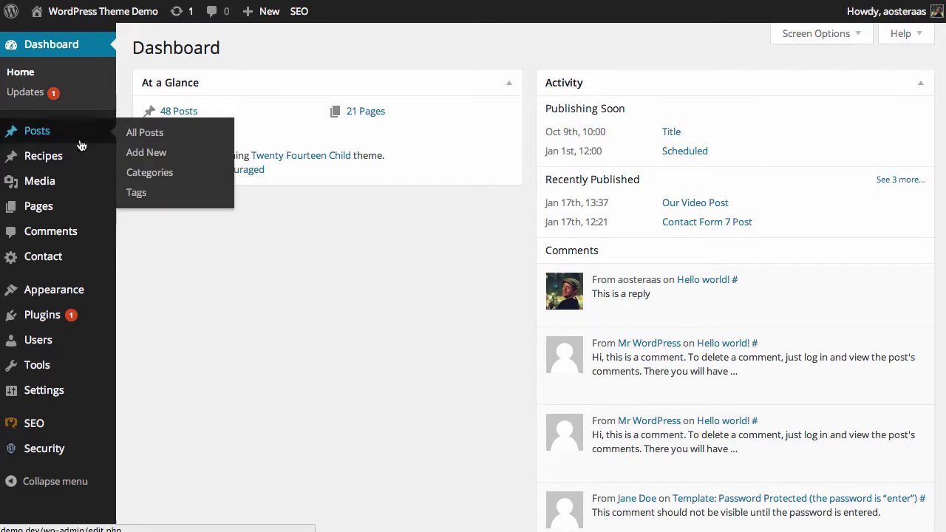
pyautogui.moveTo(43, 156)
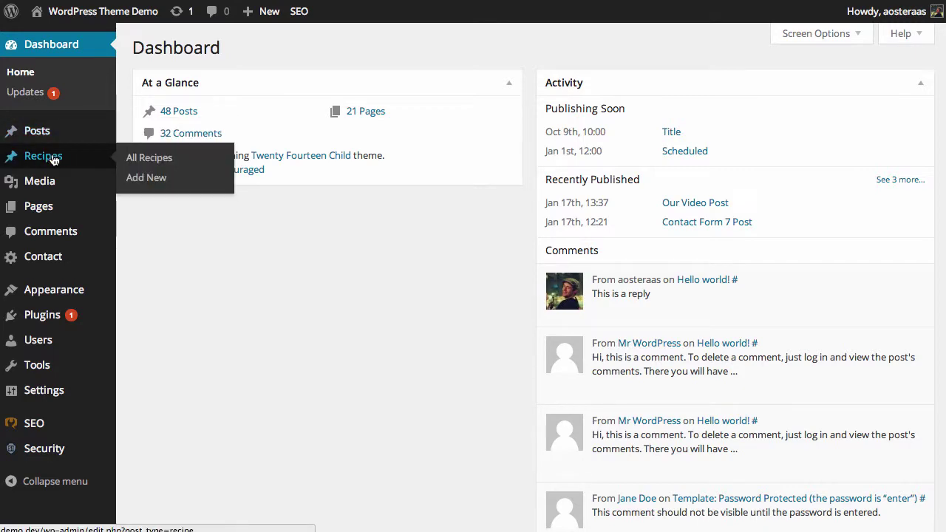
pyautogui.click(53, 158)
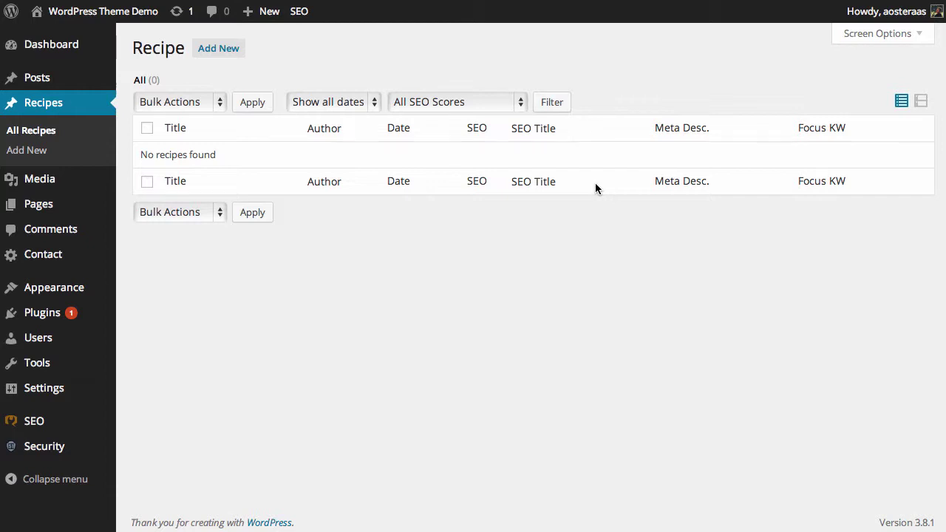
pyautogui.click(218, 49)
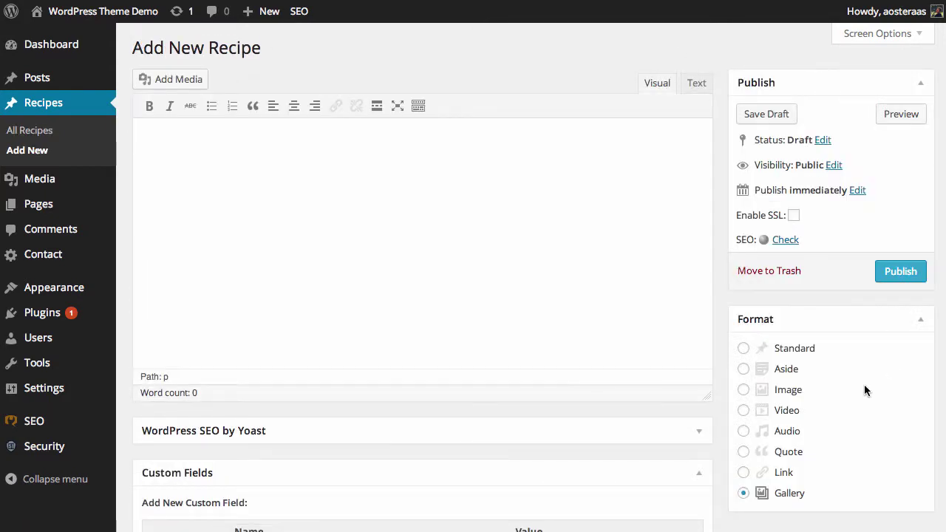
pyautogui.scroll(-5, 861, 387)
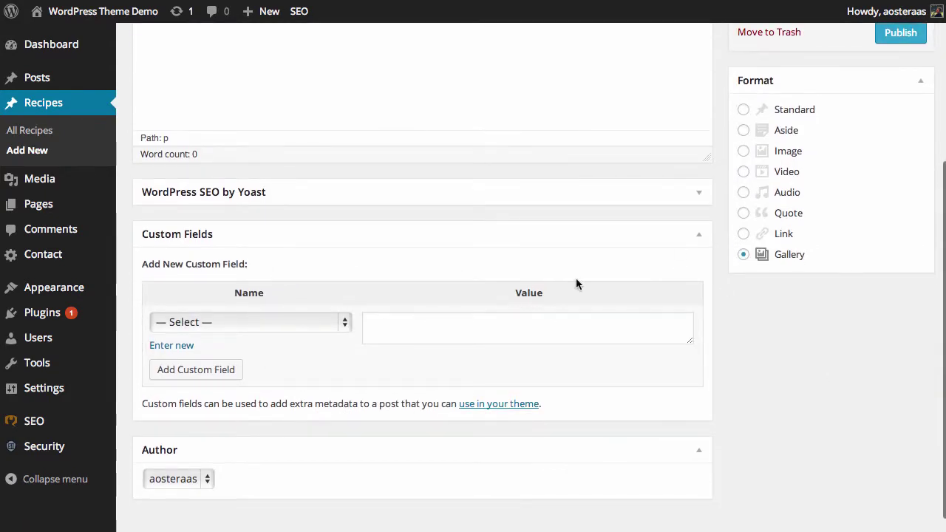
pyautogui.scroll(5, 532, 303)
pyautogui.scroll(-3, 737, 353)
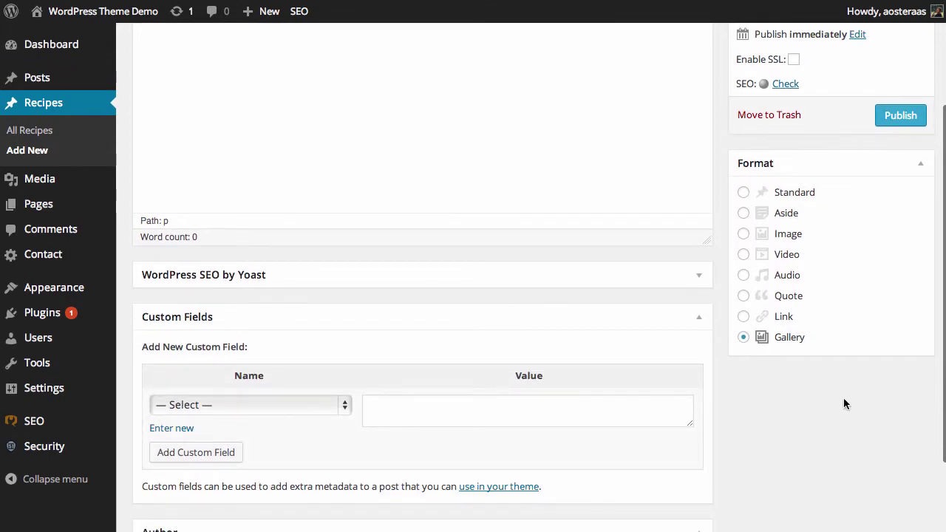
pyautogui.scroll(3, 294, 412)
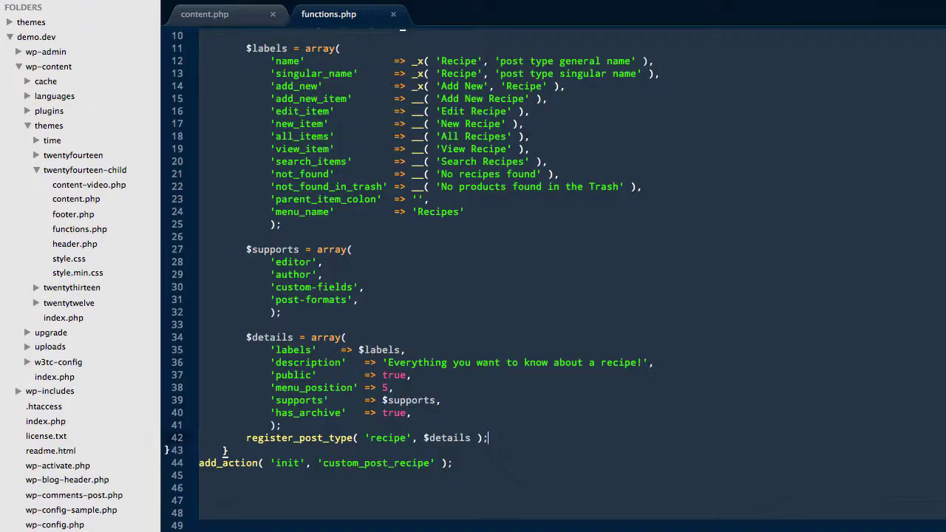
# Step: Review the register_post_type call and the add_action hook line in functions.php
pyautogui.scroll(5, 442, 378)
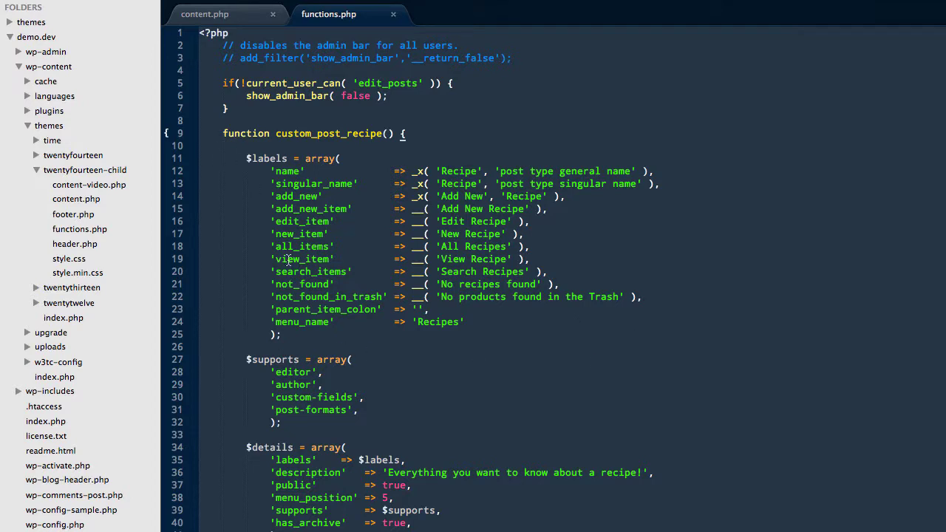
pyautogui.scroll(-3, 284, 291)
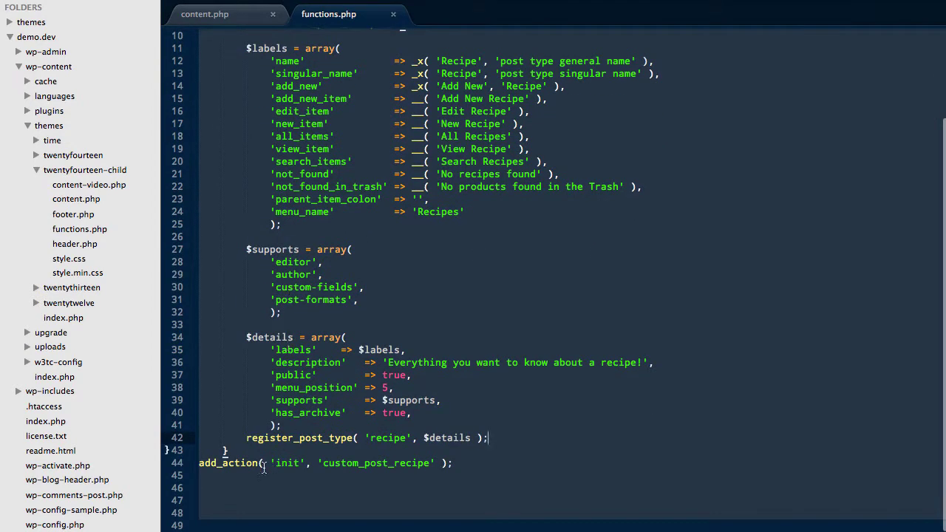
pyautogui.moveTo(271, 426); pyautogui.dragTo(454, 441)
pyautogui.click(454, 441)
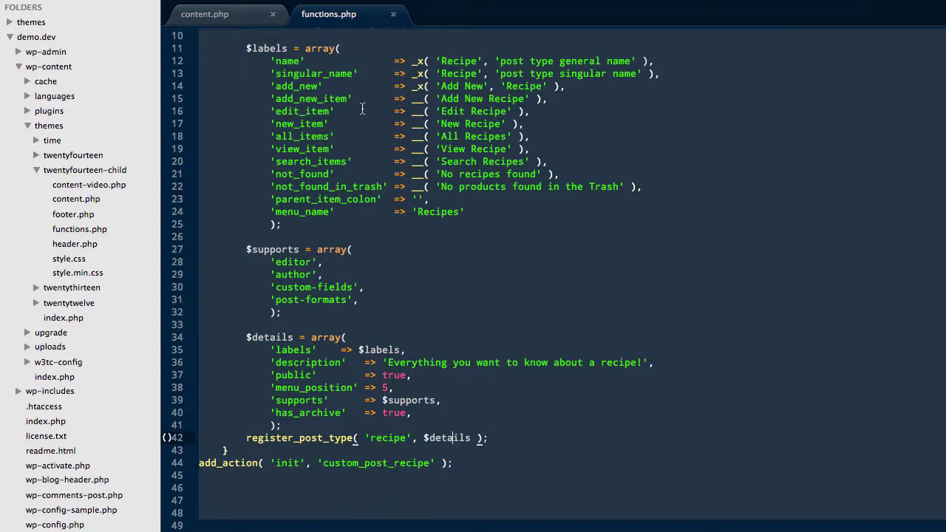
pyautogui.moveTo(460, 468); pyautogui.dragTo(199, 464)
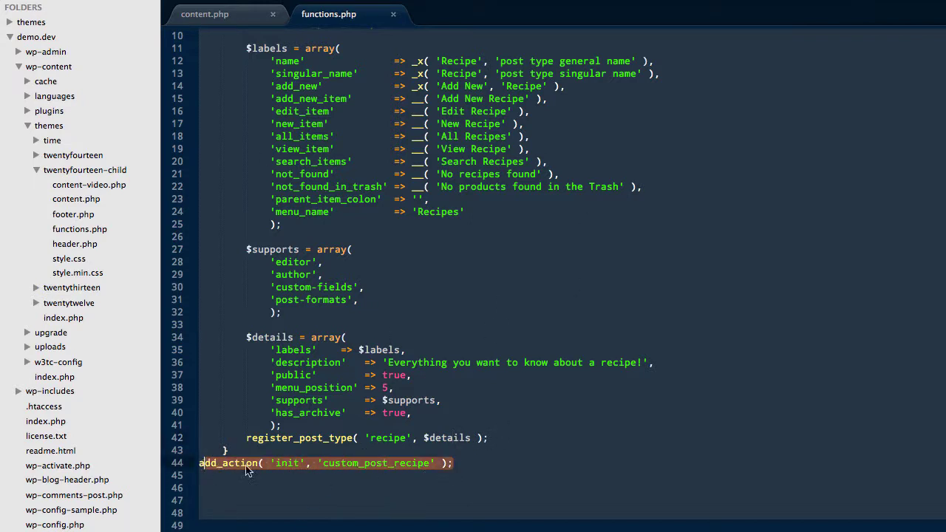
# Step: Delete the extra blank lines at the end of functions.php
pyautogui.click(444, 512)
pyautogui.press('BackSpace')
pyautogui.press('BackSpace')
pyautogui.press('BackSpace')
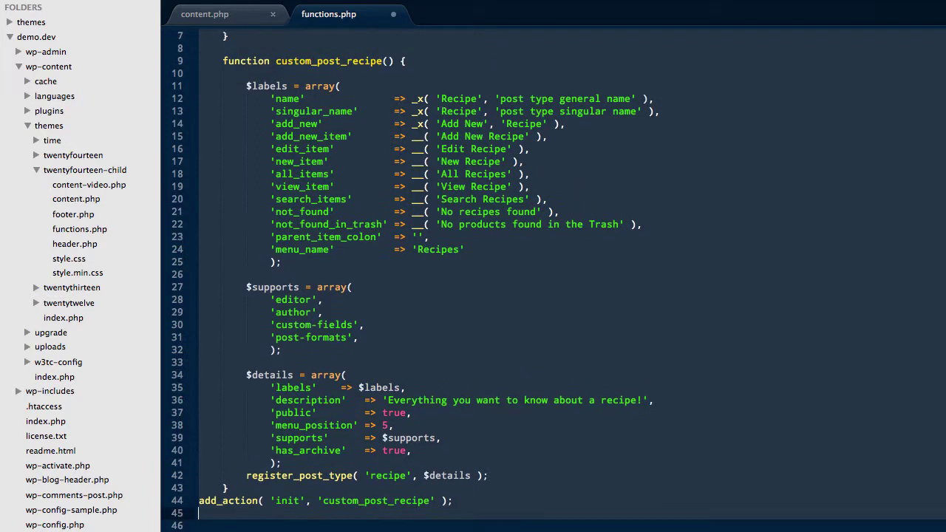
pyautogui.press('BackSpace')
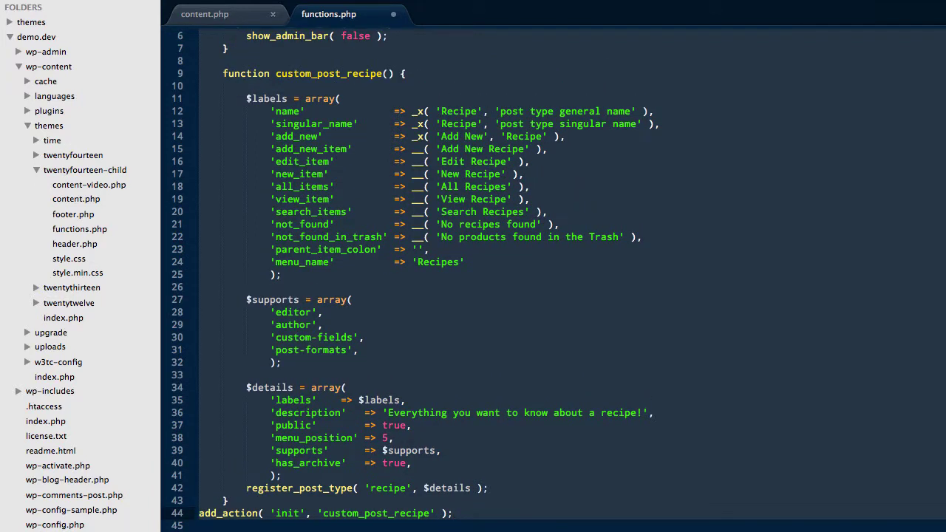